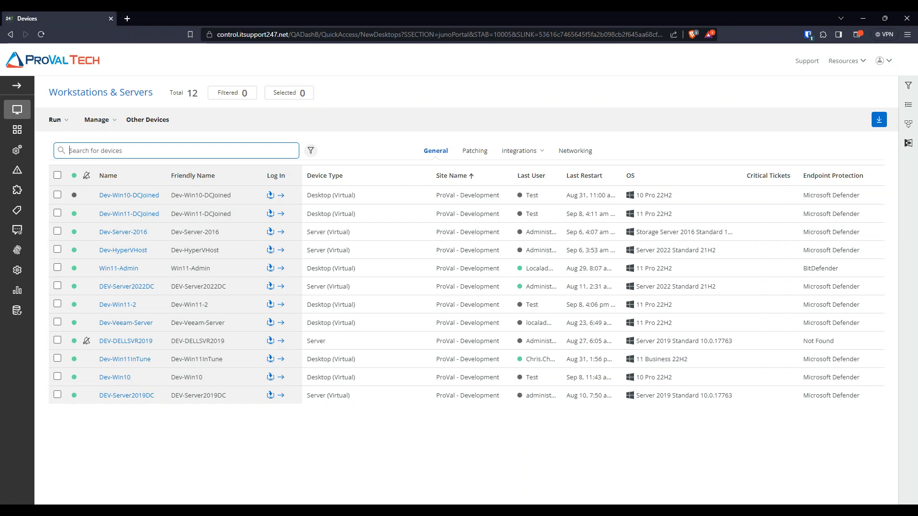
# Go to Settings > Packages and show the Policy Groups tab
pyautogui.click(17, 190)
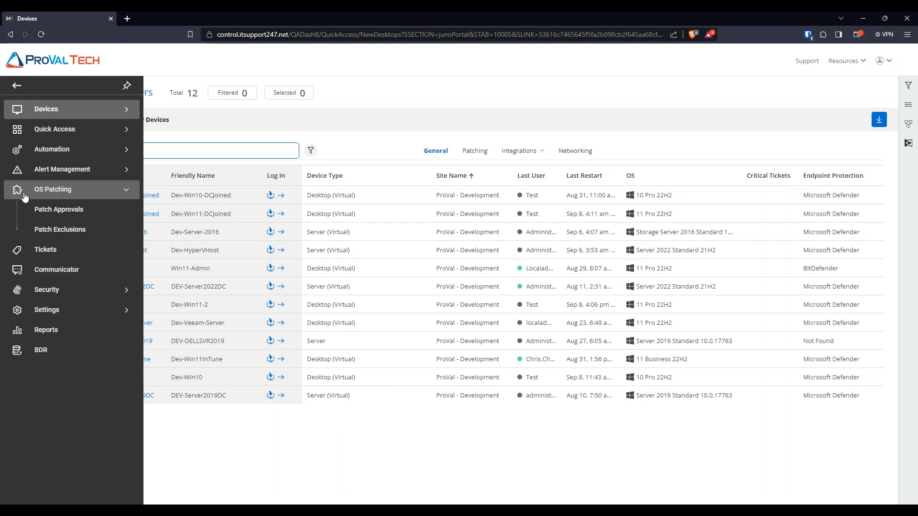
pyautogui.click(73, 312)
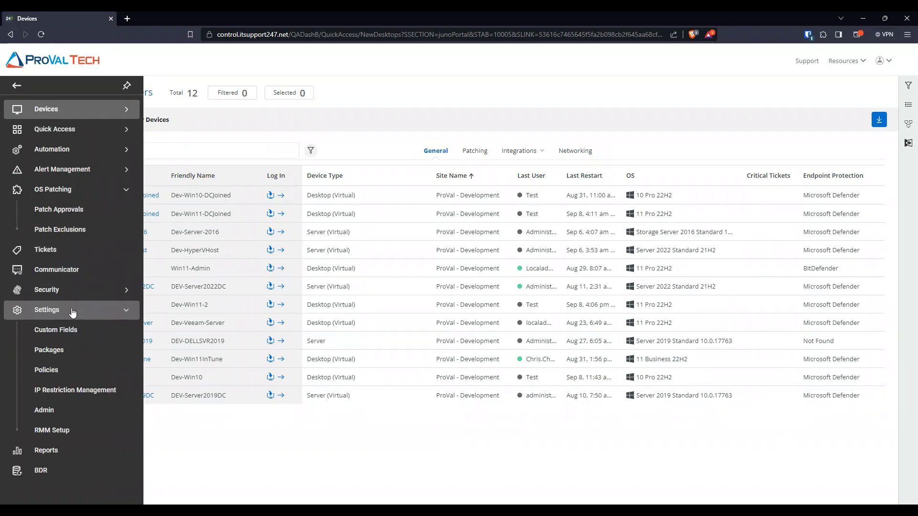
pyautogui.click(72, 351)
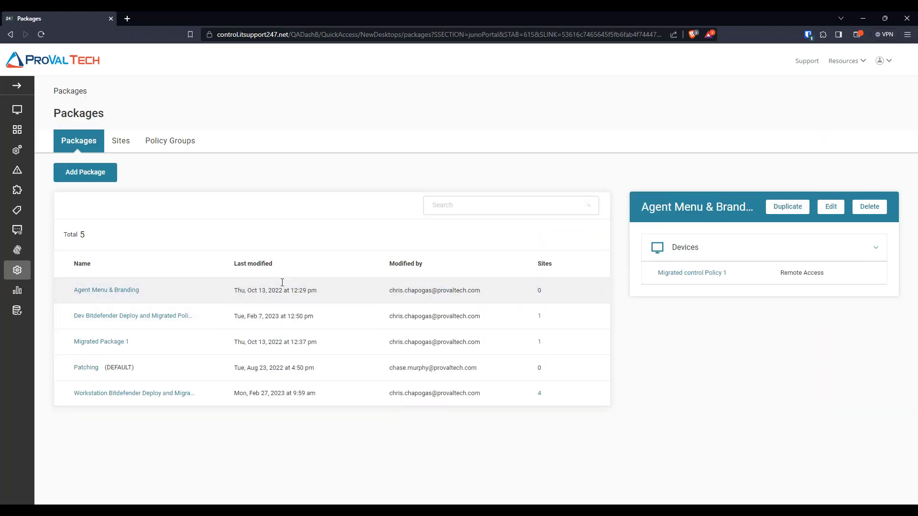
pyautogui.click(181, 147)
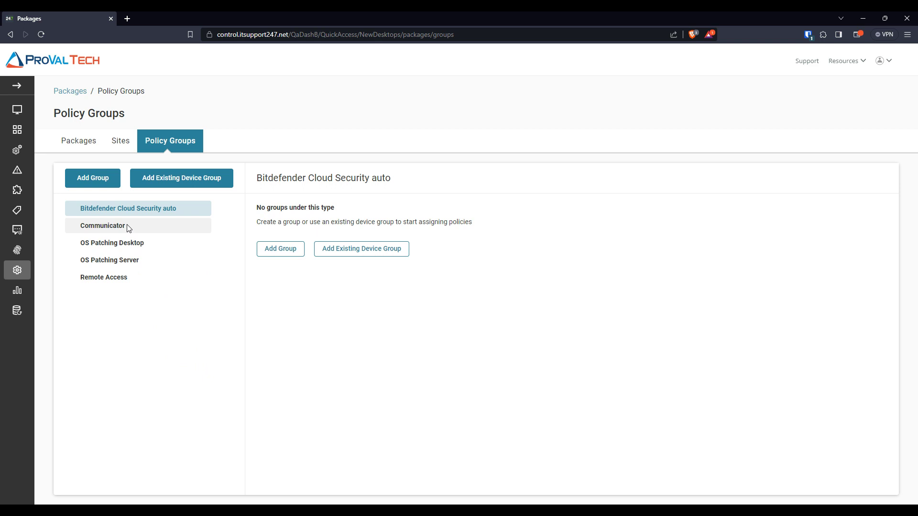
# Select Remote Access and begin a new policy group with Add Group
pyautogui.click(135, 282)
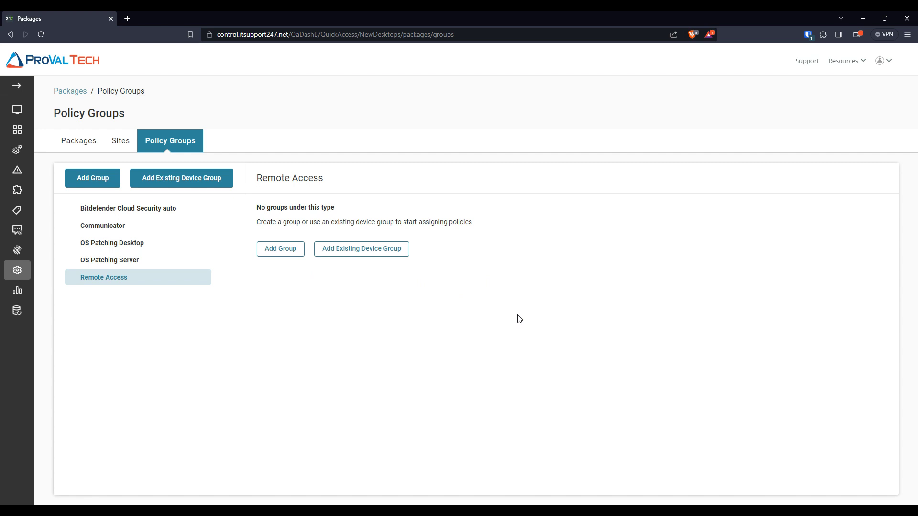
pyautogui.click(280, 249)
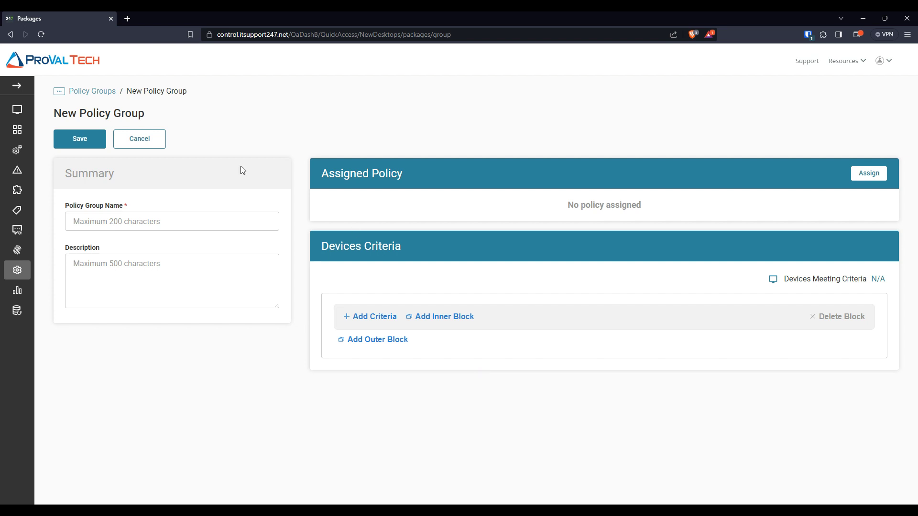
# Return to the Policy Groups list and start a group from an existing device group
pyautogui.click(101, 91)
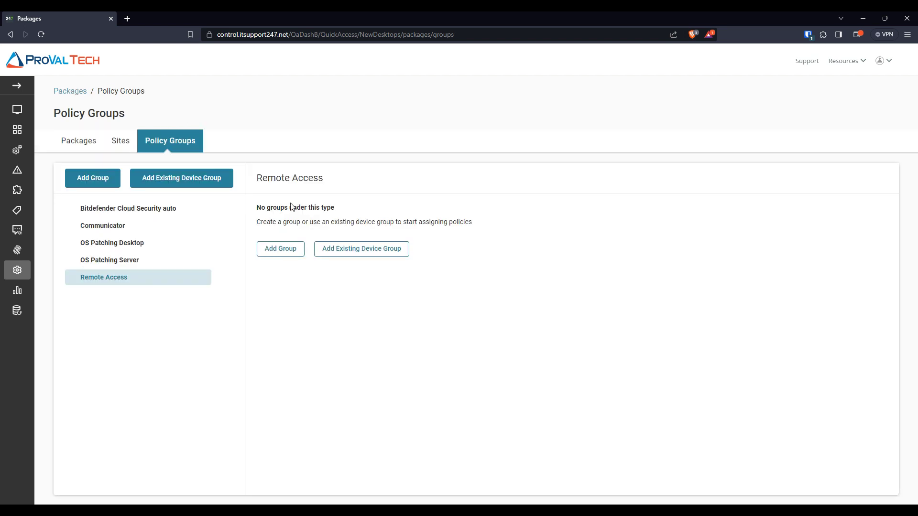
pyautogui.click(352, 252)
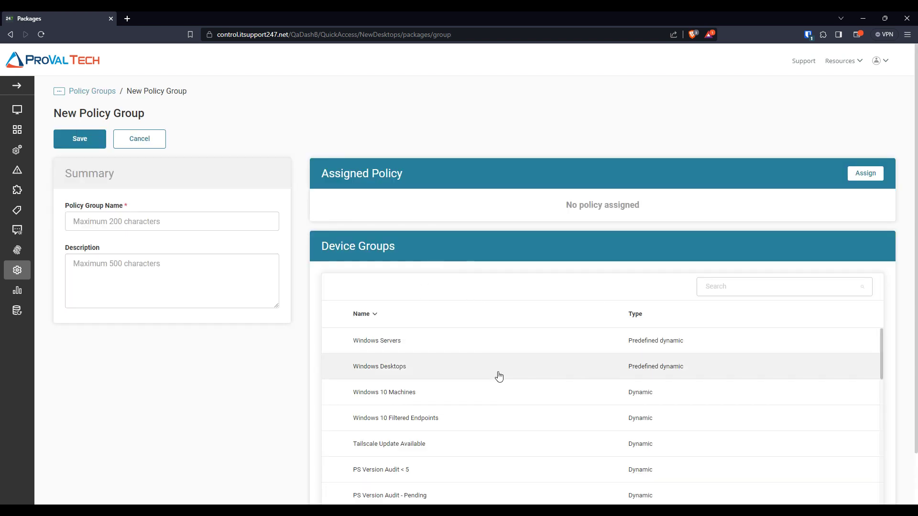
pyautogui.scroll(-2, 435, 365)
pyautogui.scroll(2, 438, 369)
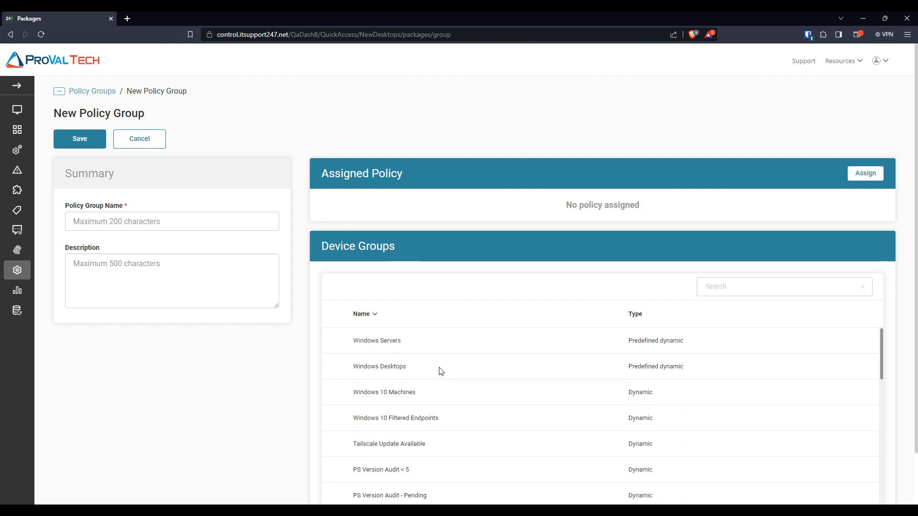
# Name the policy group 'Test' and bring up the Available Policies list
pyautogui.click(127, 224)
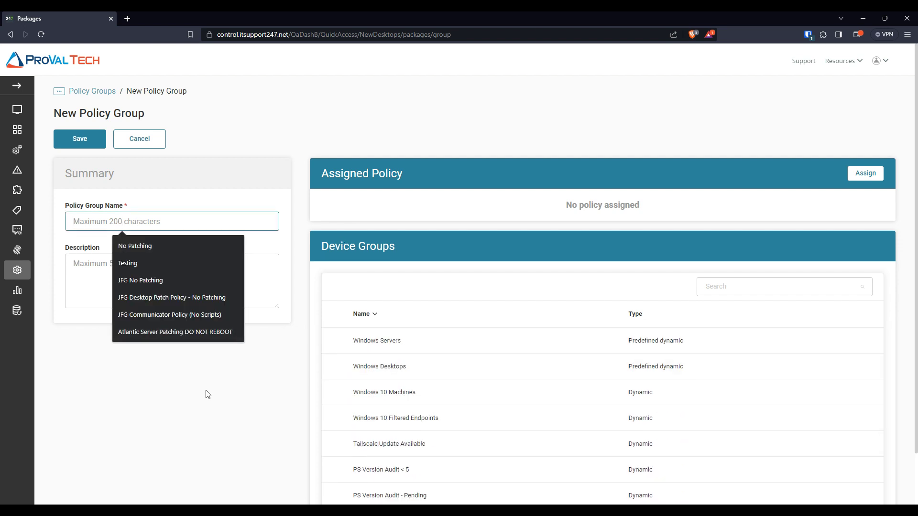
pyautogui.write('Te')
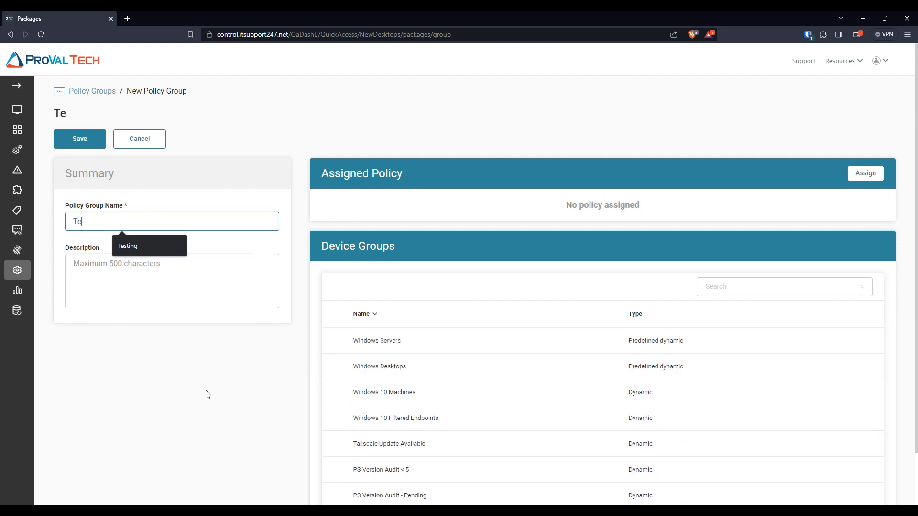
pyautogui.write('st')
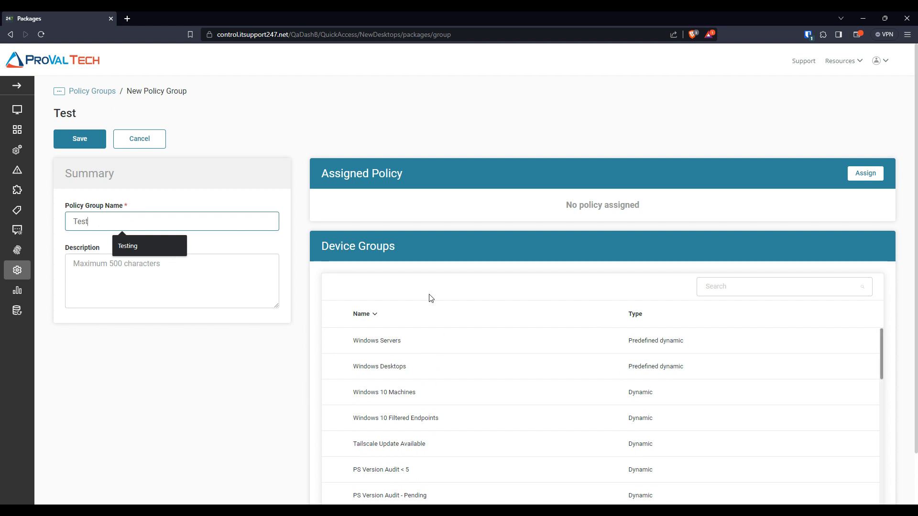
pyautogui.click(137, 296)
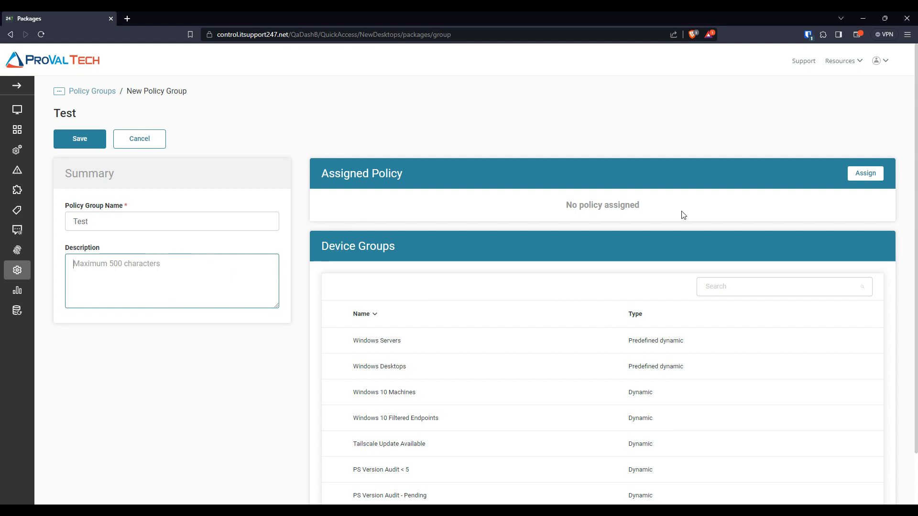
pyautogui.click(863, 175)
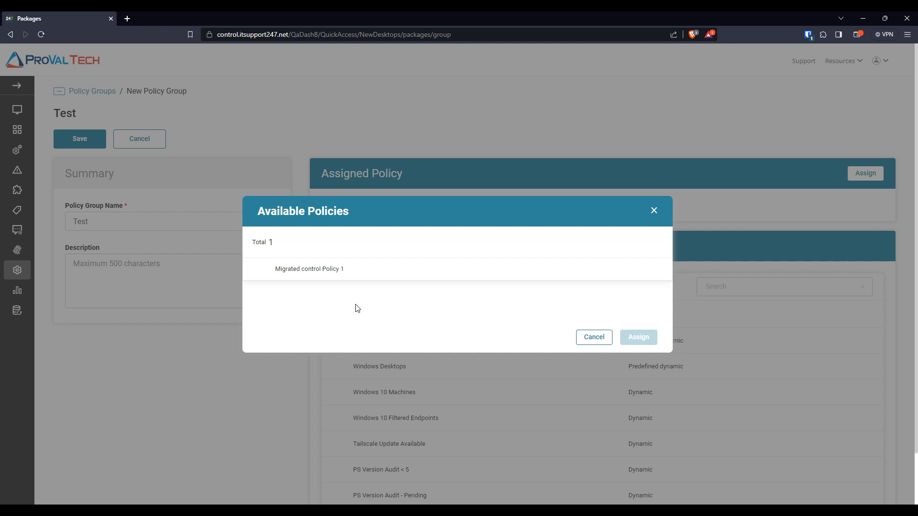
# Assign Migrated control Policy 1 from the Available Policies dialog
pyautogui.click(302, 271)
pyautogui.click(640, 338)
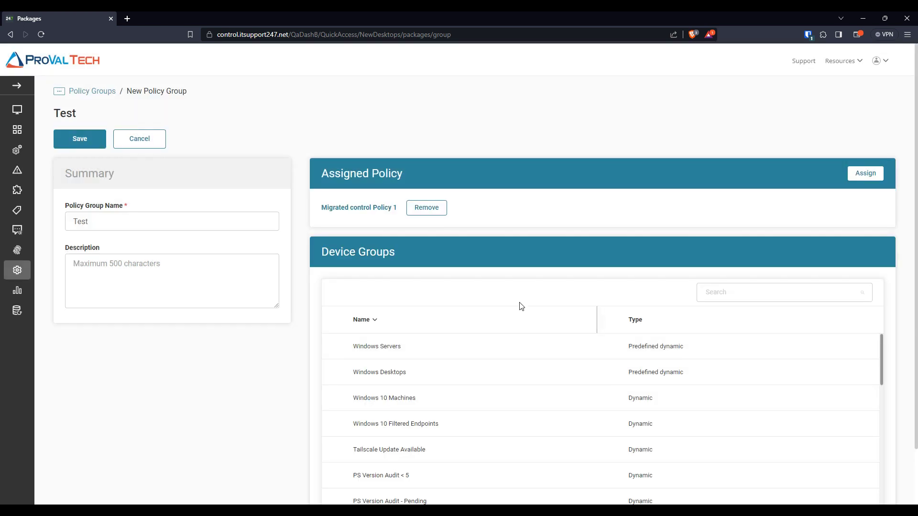
# Choose Windows Desktops as the device group and save the Test policy group
pyautogui.scroll(-1, 437, 352)
pyautogui.scroll(-1, 369, 375)
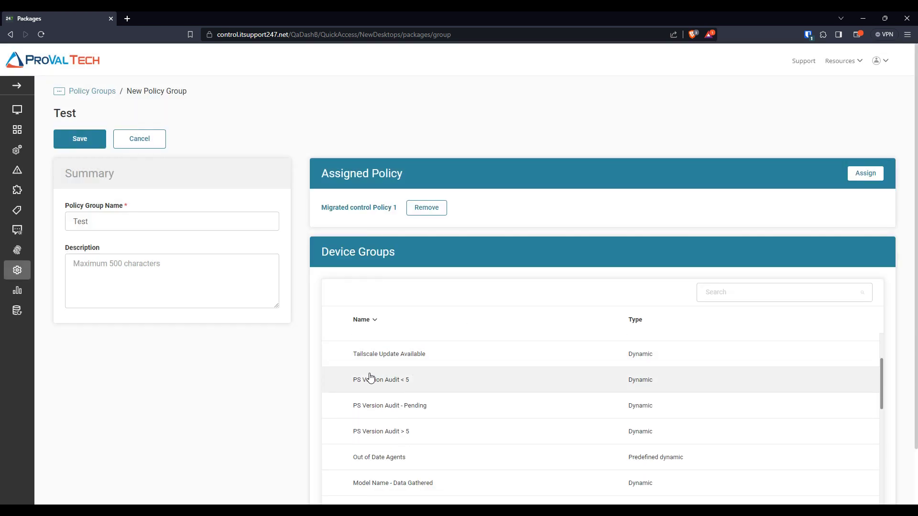
pyautogui.scroll(-1, 282, 390)
pyautogui.scroll(-1, 283, 390)
pyautogui.scroll(-3, 492, 364)
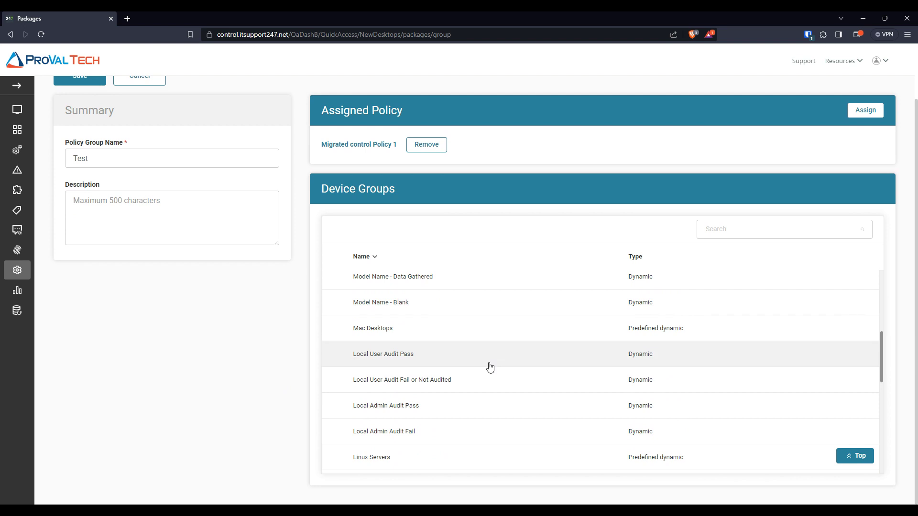
pyautogui.scroll(5, 490, 371)
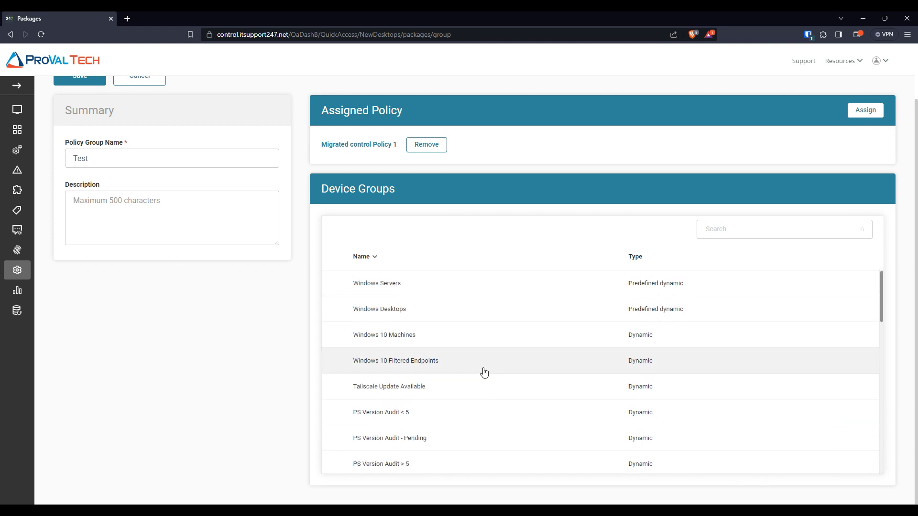
pyautogui.click(416, 315)
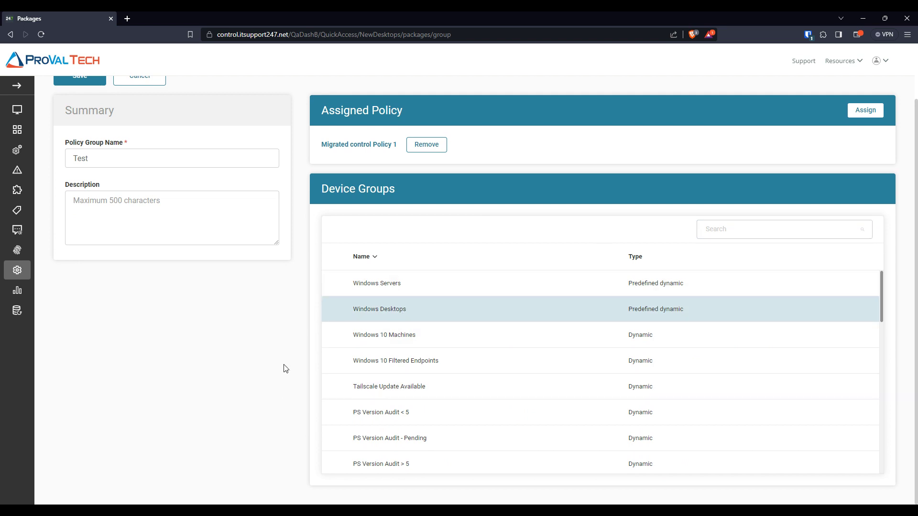
pyautogui.scroll(2, 284, 365)
pyautogui.click(83, 141)
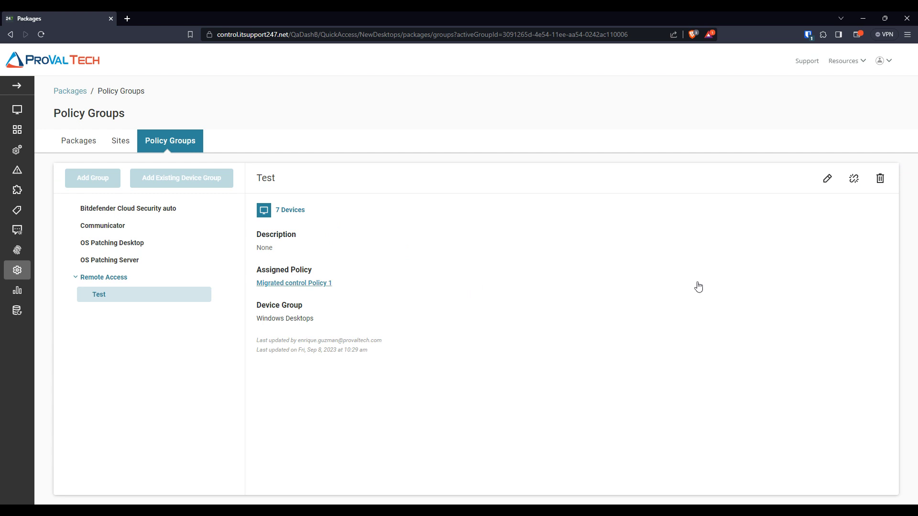
# Remove Migrated control Policy 1 from the Test group and save it
pyautogui.click(829, 180)
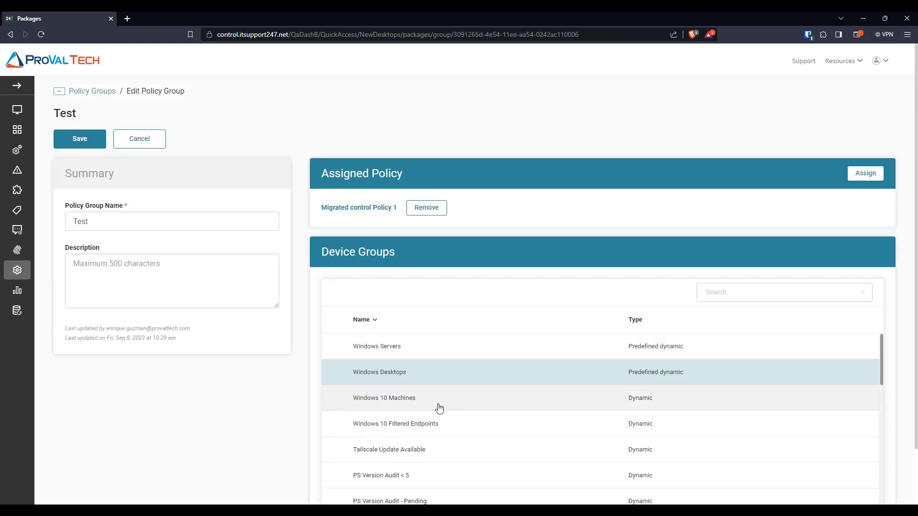
pyautogui.click(94, 92)
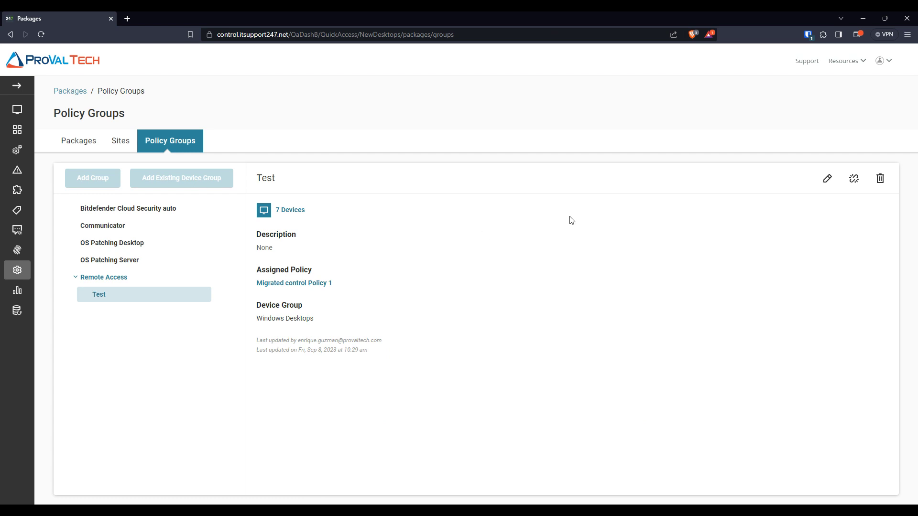
pyautogui.click(827, 181)
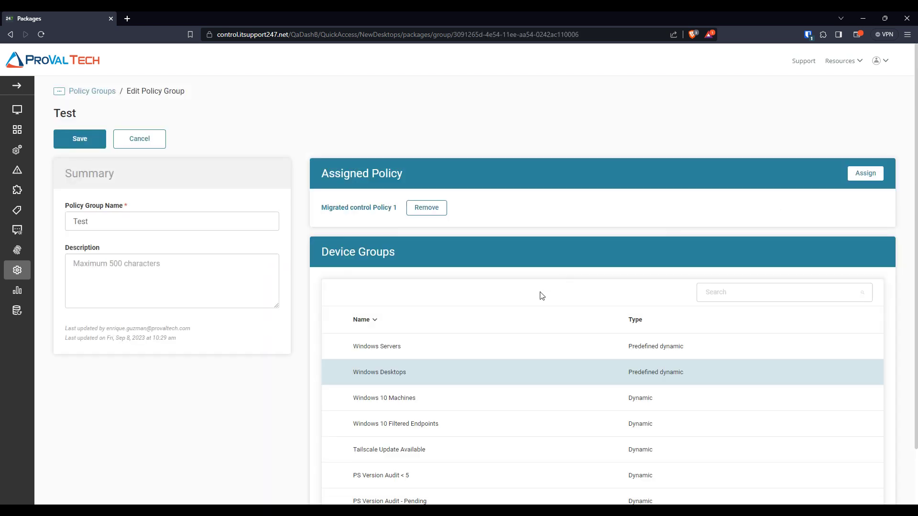
pyautogui.click(421, 213)
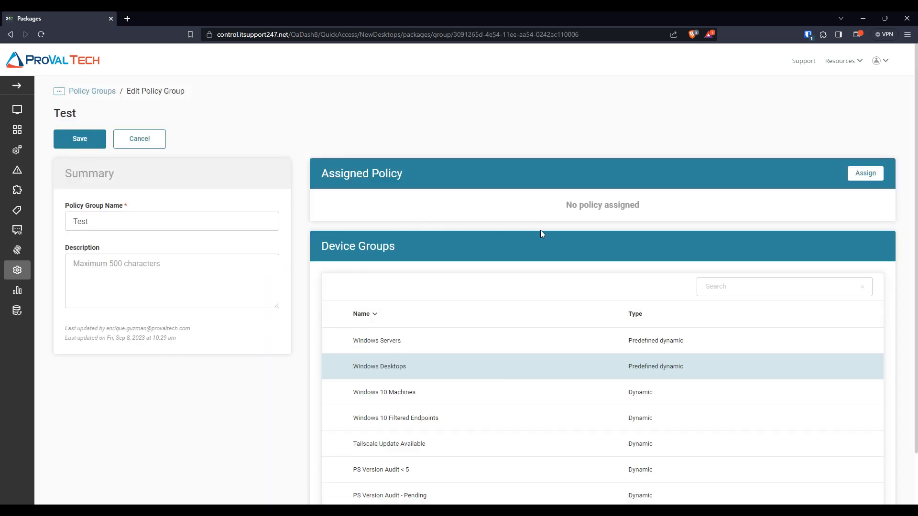
pyautogui.click(77, 142)
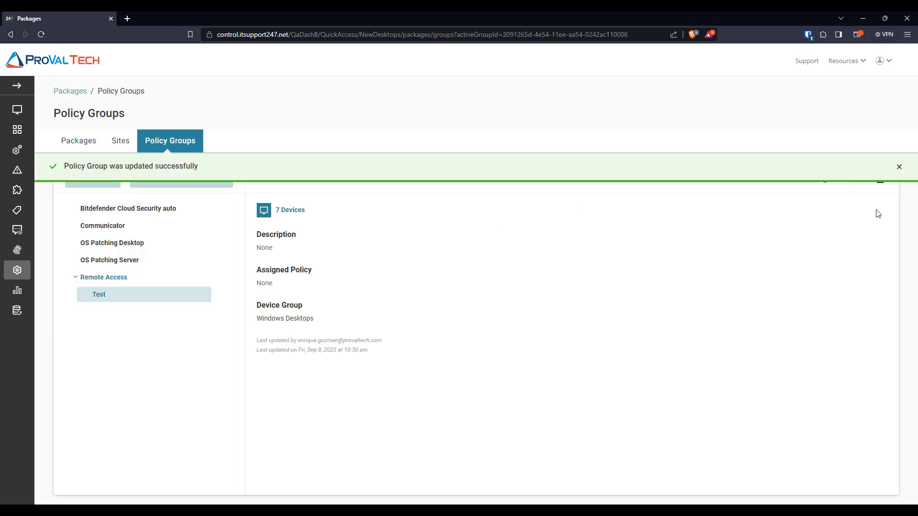
# Dismiss the success banner and delete the Test policy group, confirming the deletion
pyautogui.click(900, 167)
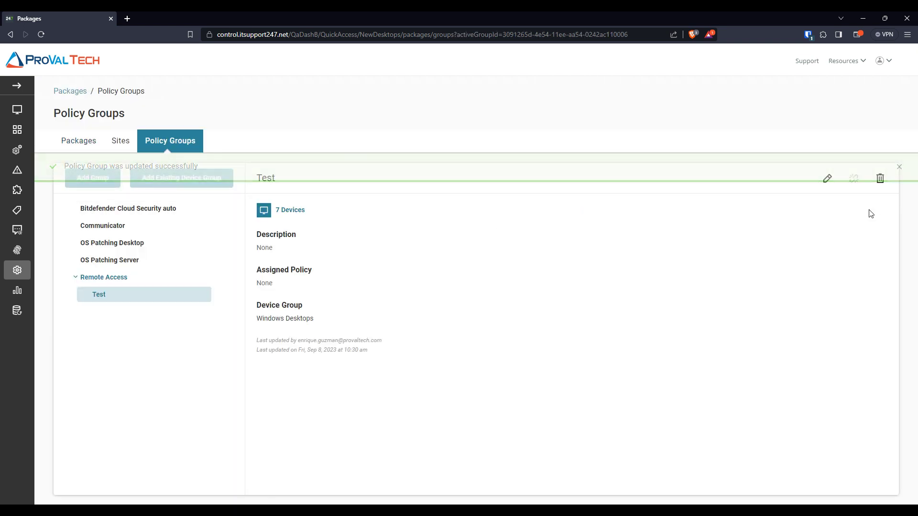
pyautogui.click(880, 182)
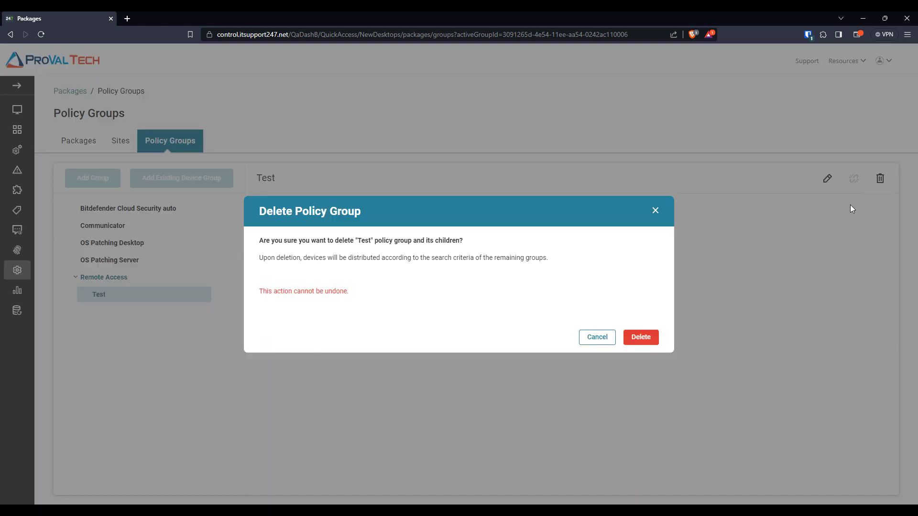
pyautogui.click(641, 337)
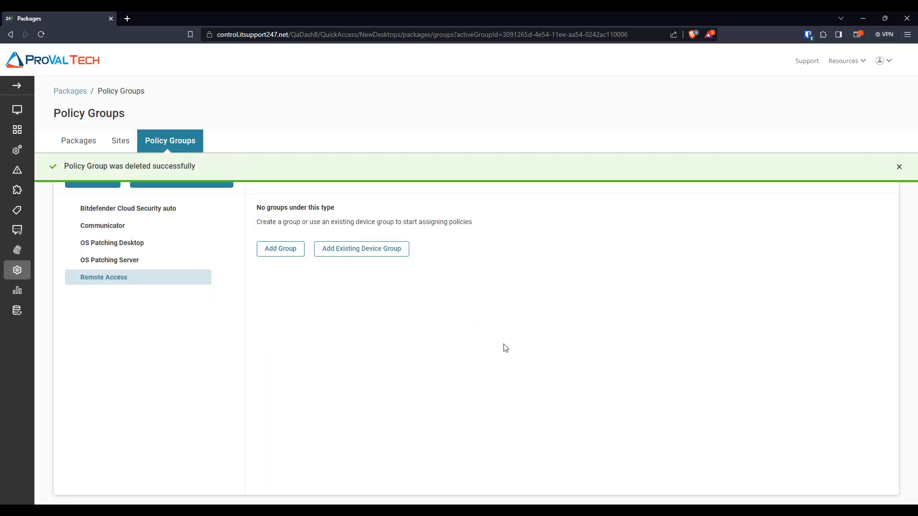